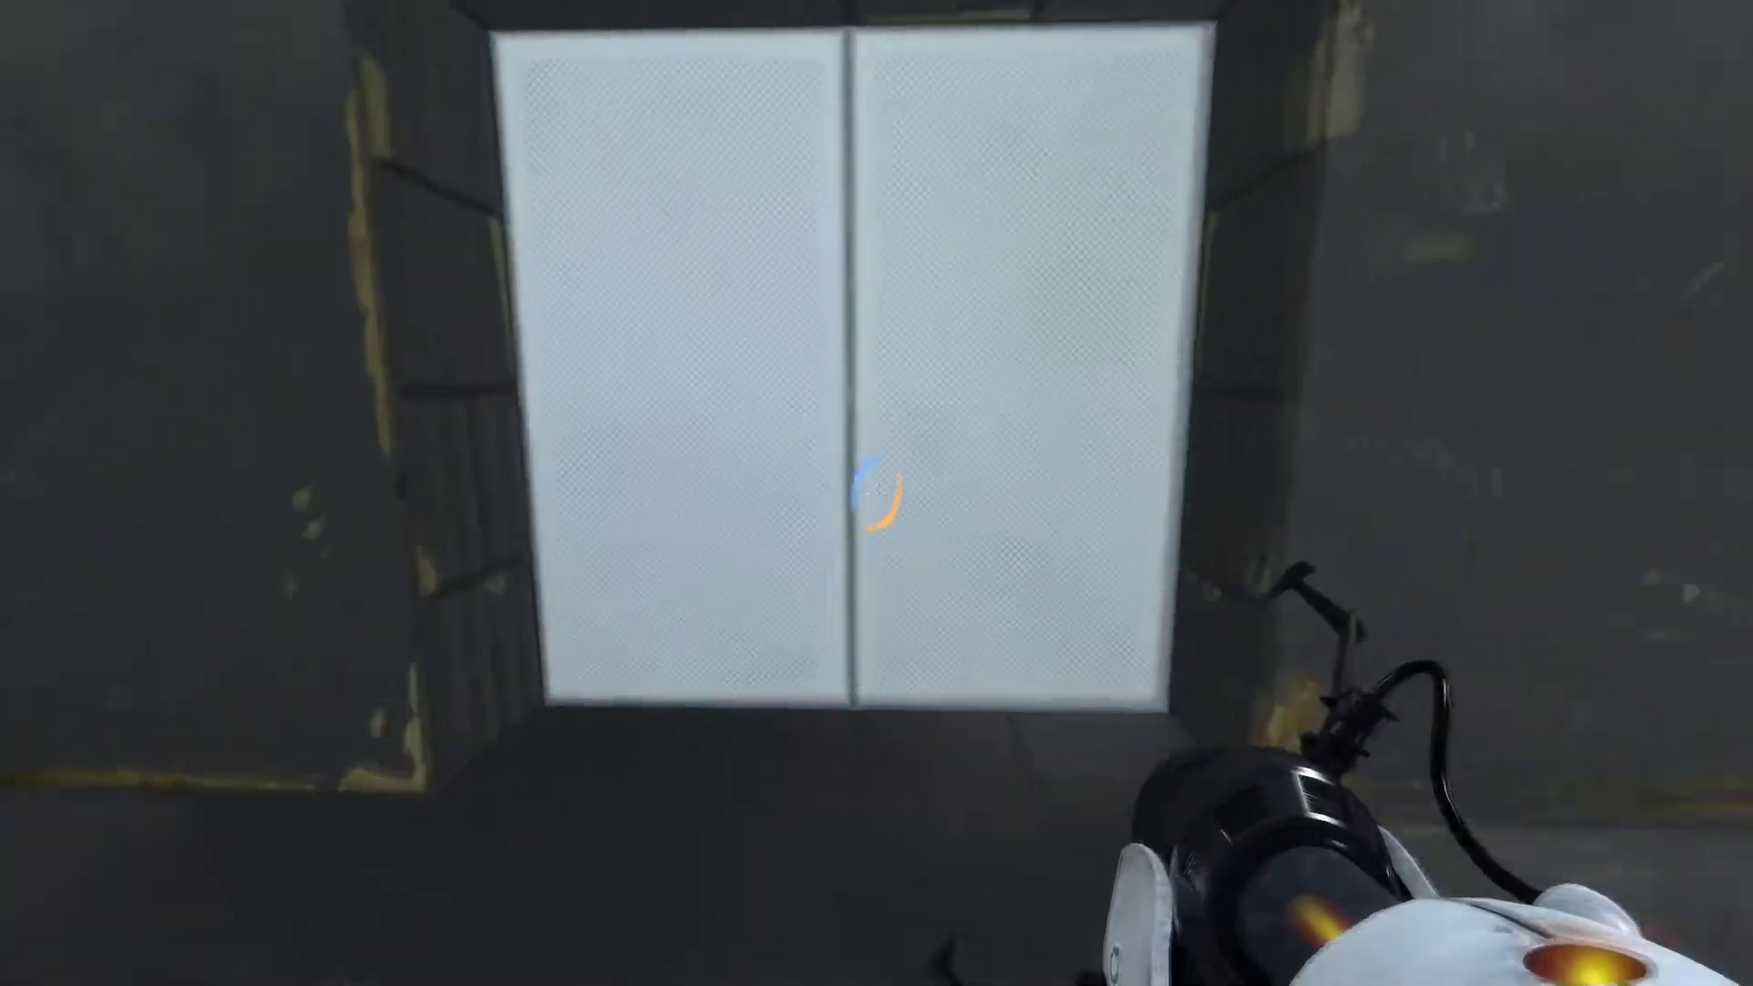
# - Fire a blue portal onto the white portal-able panel ahead
pyautogui.click(877, 493)
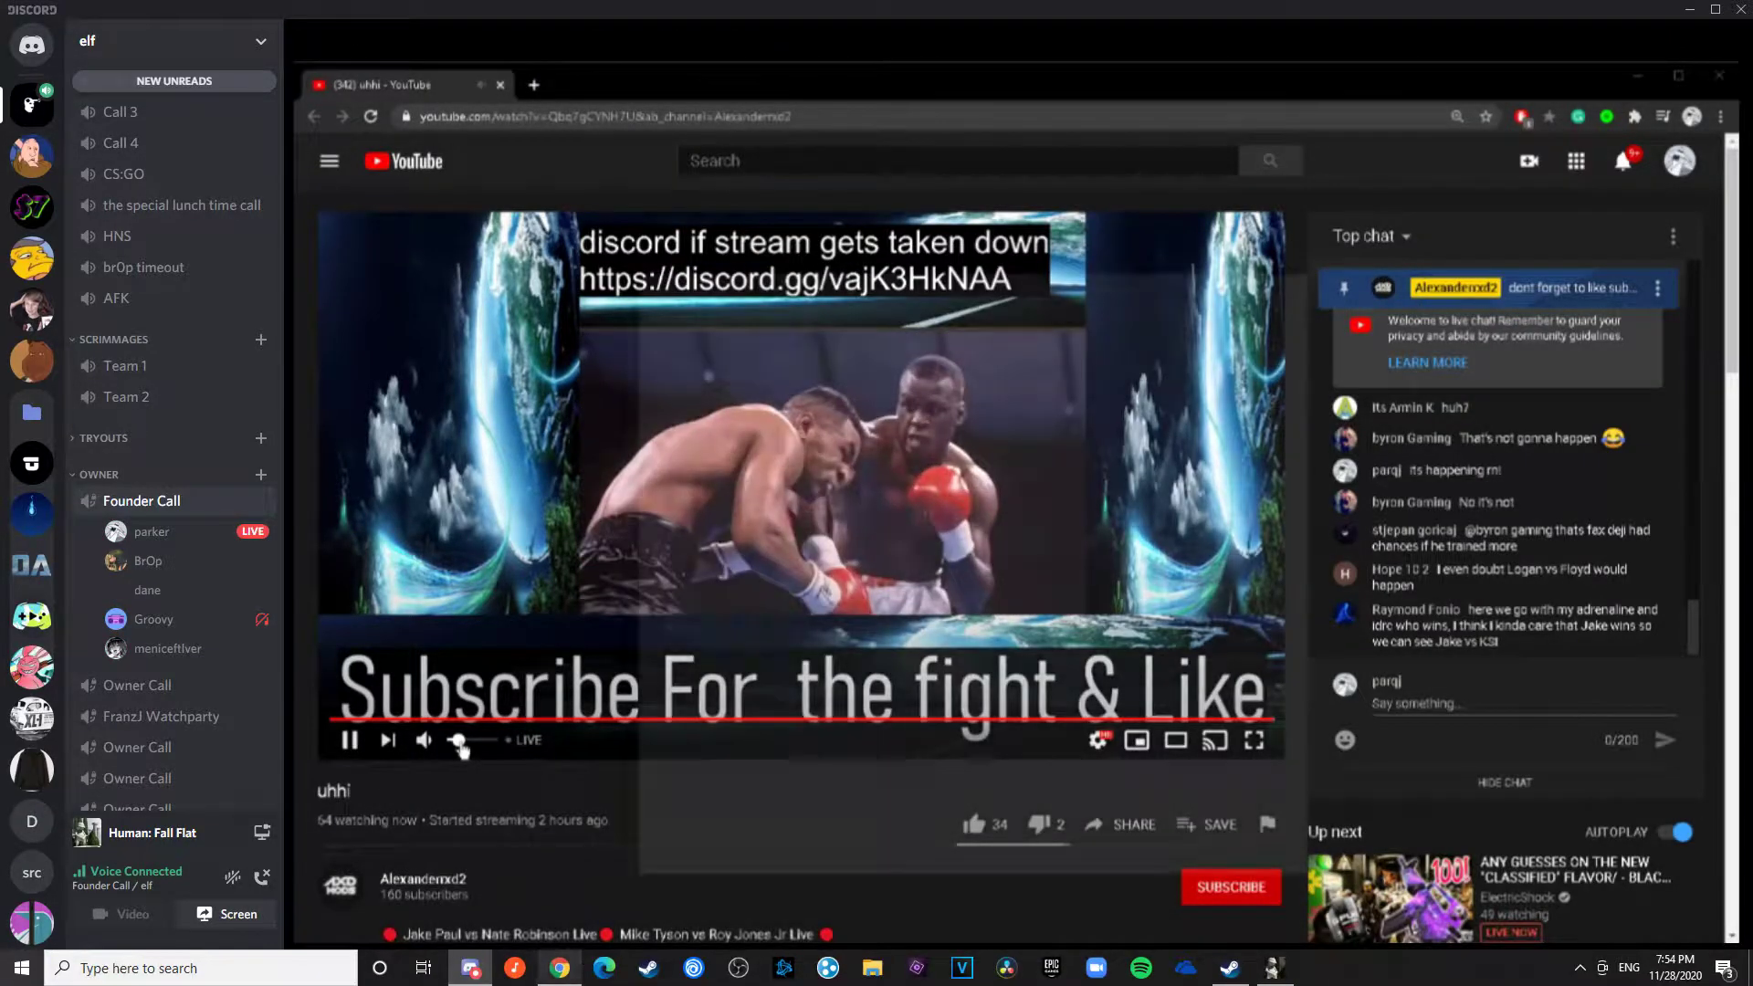
# - Search Google for Muhammad Ali from a fresh Chrome window and view his knowledge panel
pyautogui.click(467, 721)
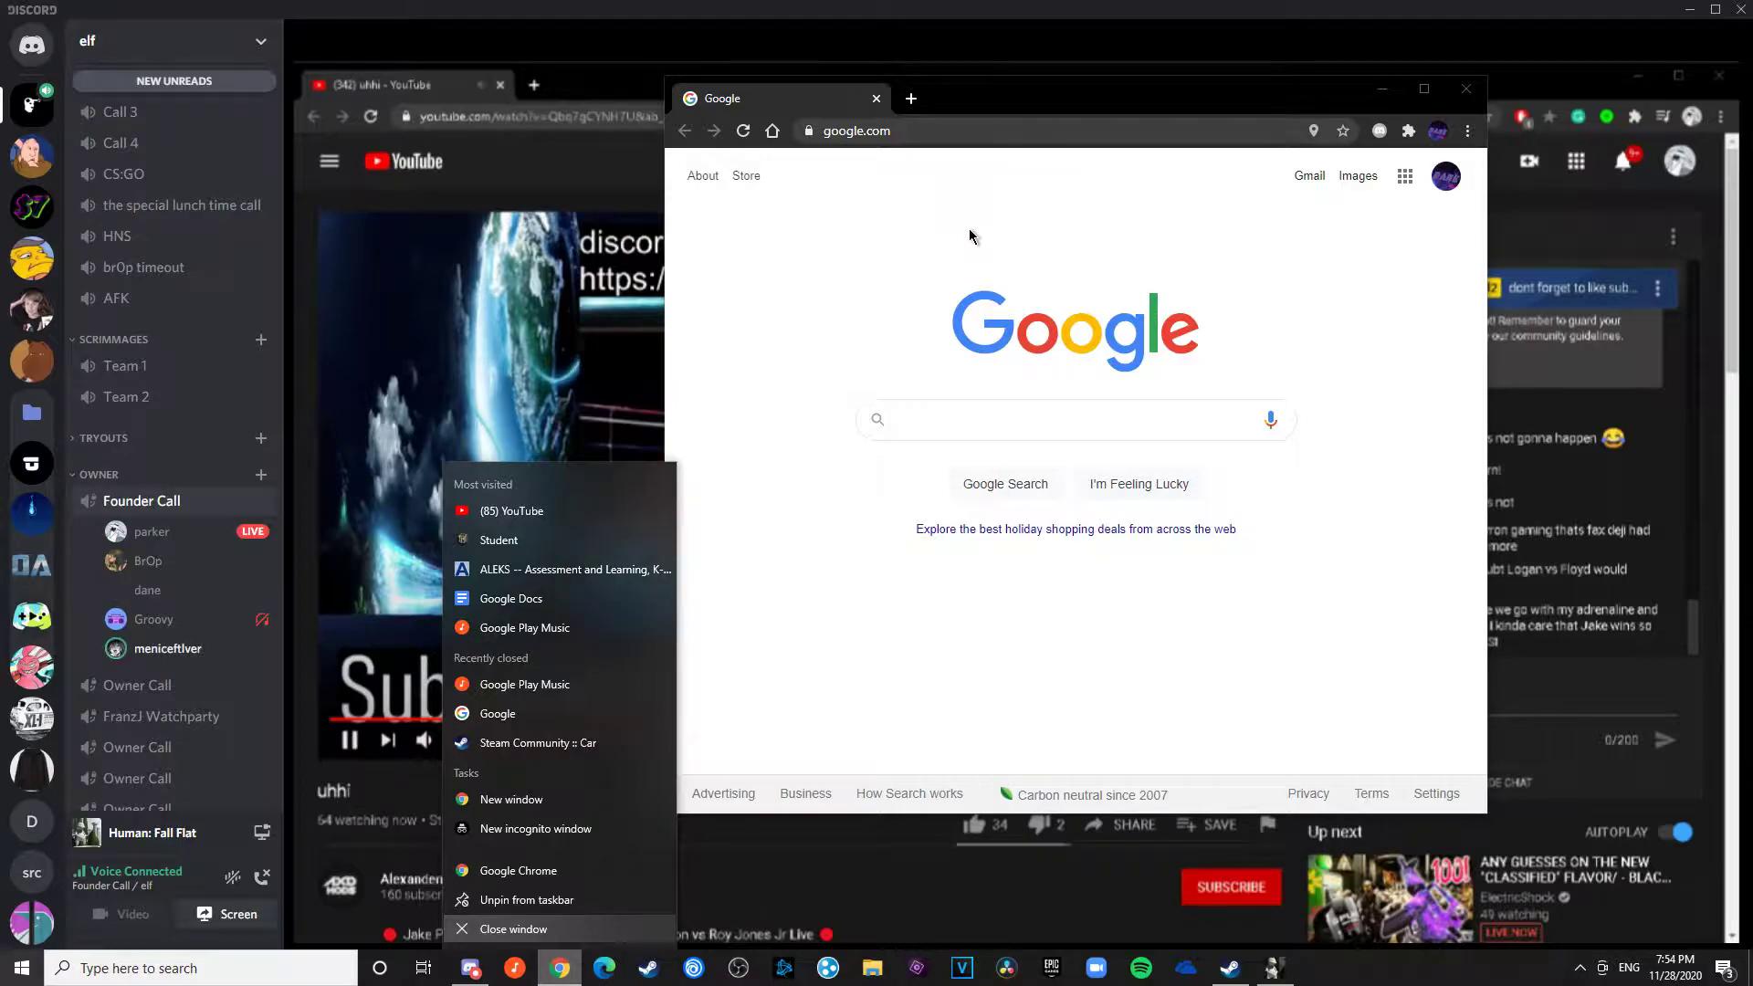
pyautogui.click(910, 419)
pyautogui.write('me')
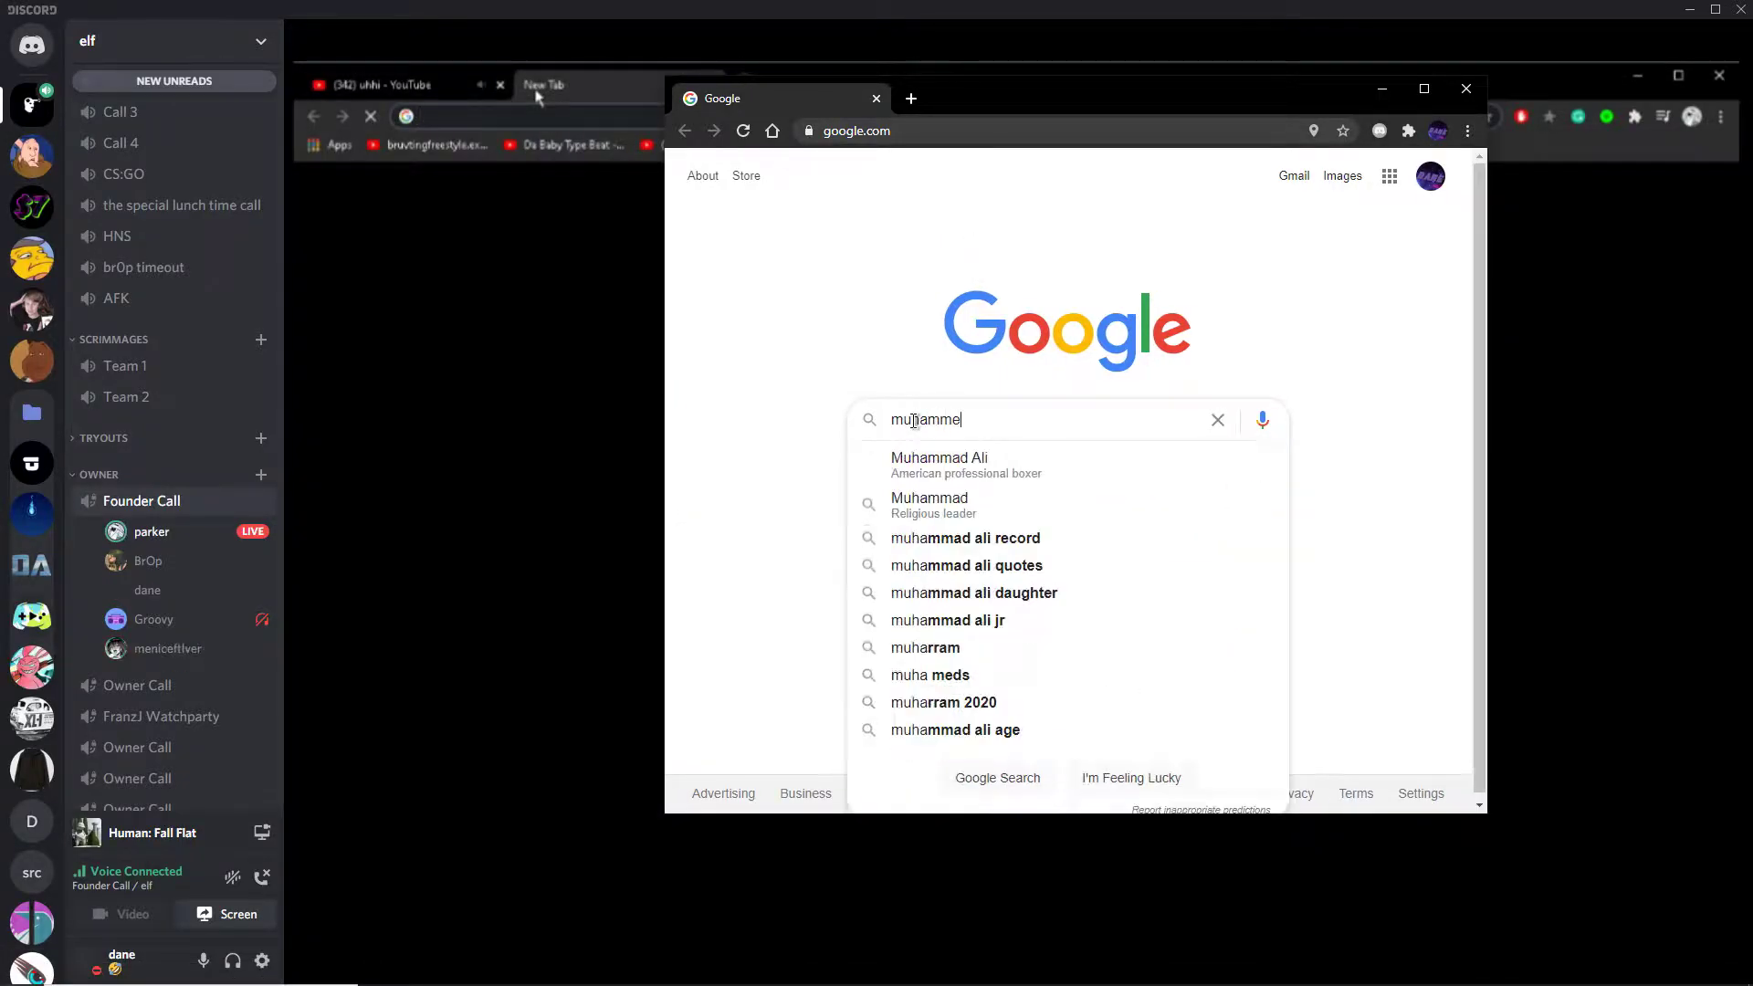
pyautogui.write('d ali')
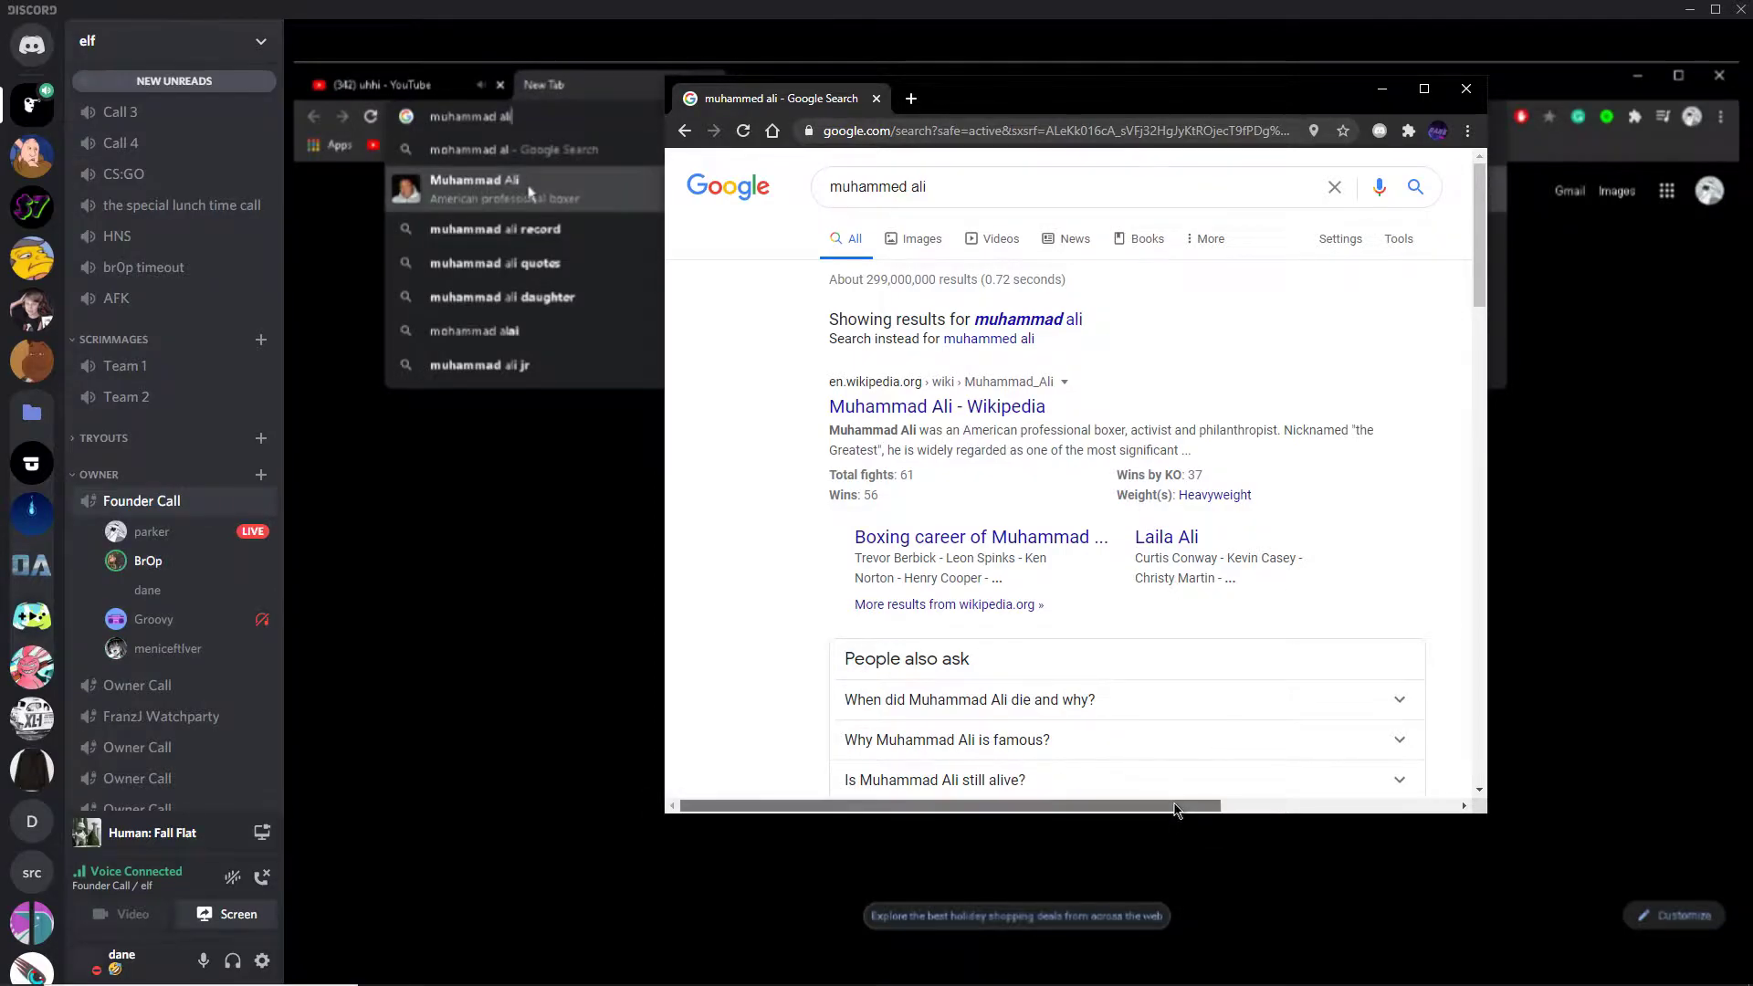
pyautogui.moveTo(1173, 808); pyautogui.dragTo(1407, 809)
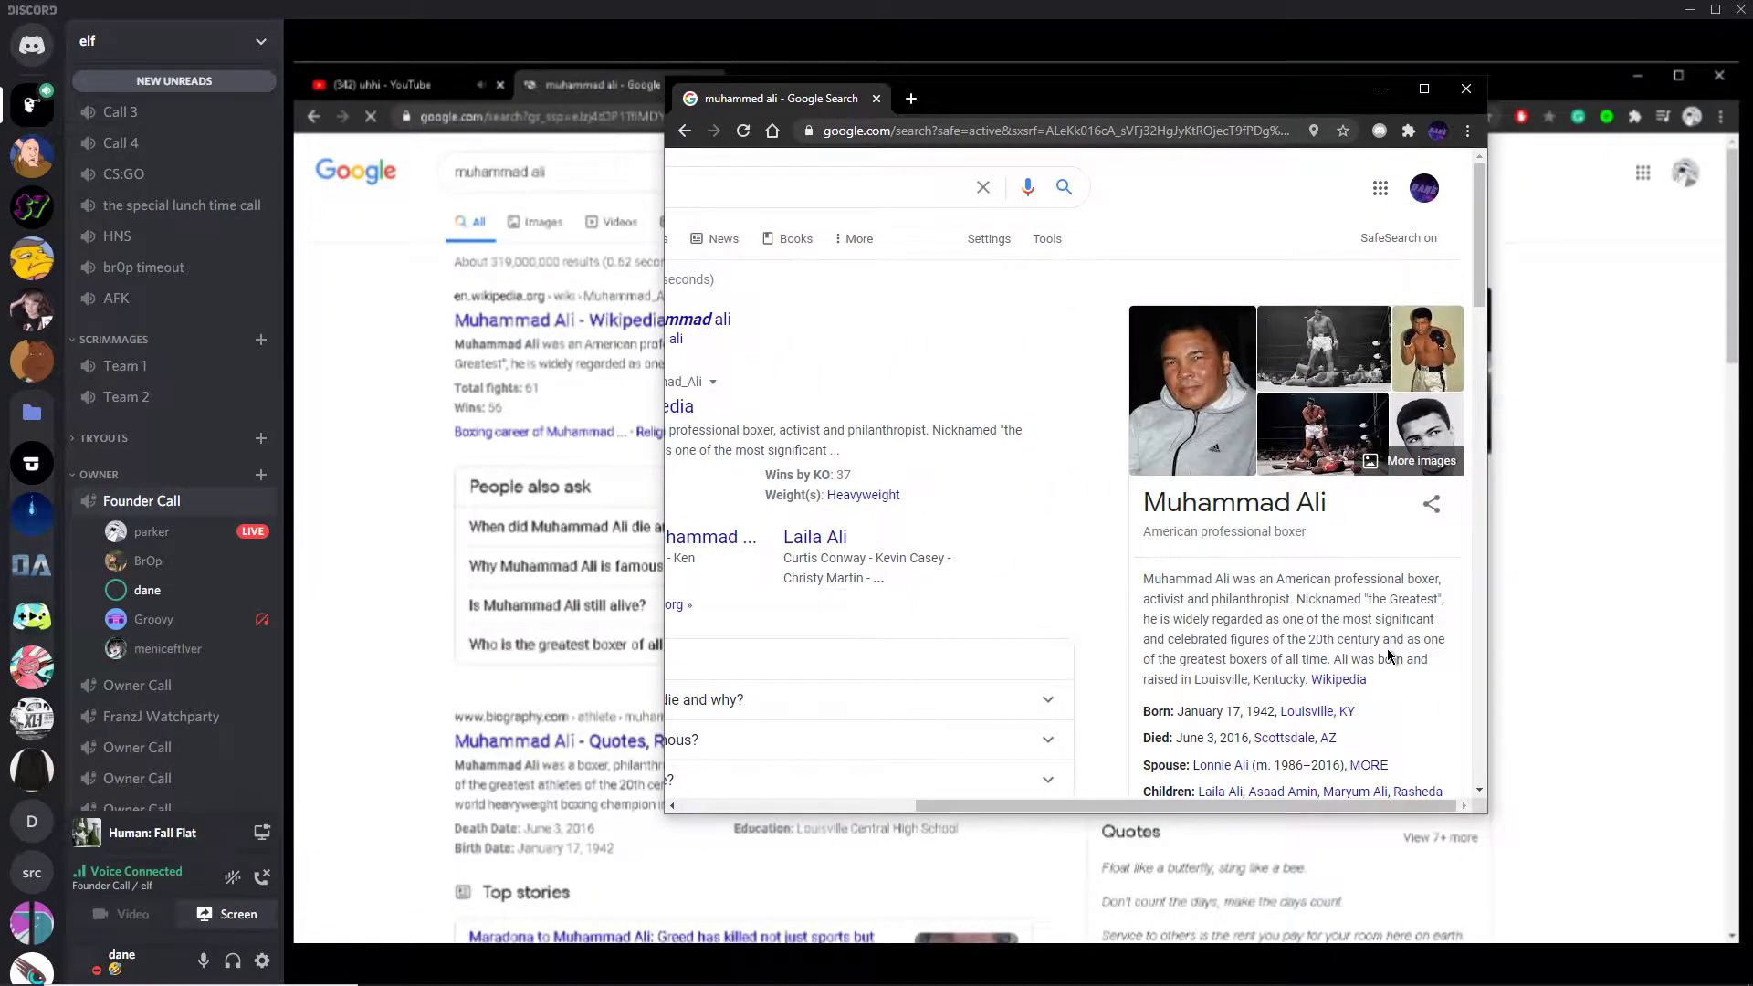
pyautogui.scroll(-1, 1387, 658)
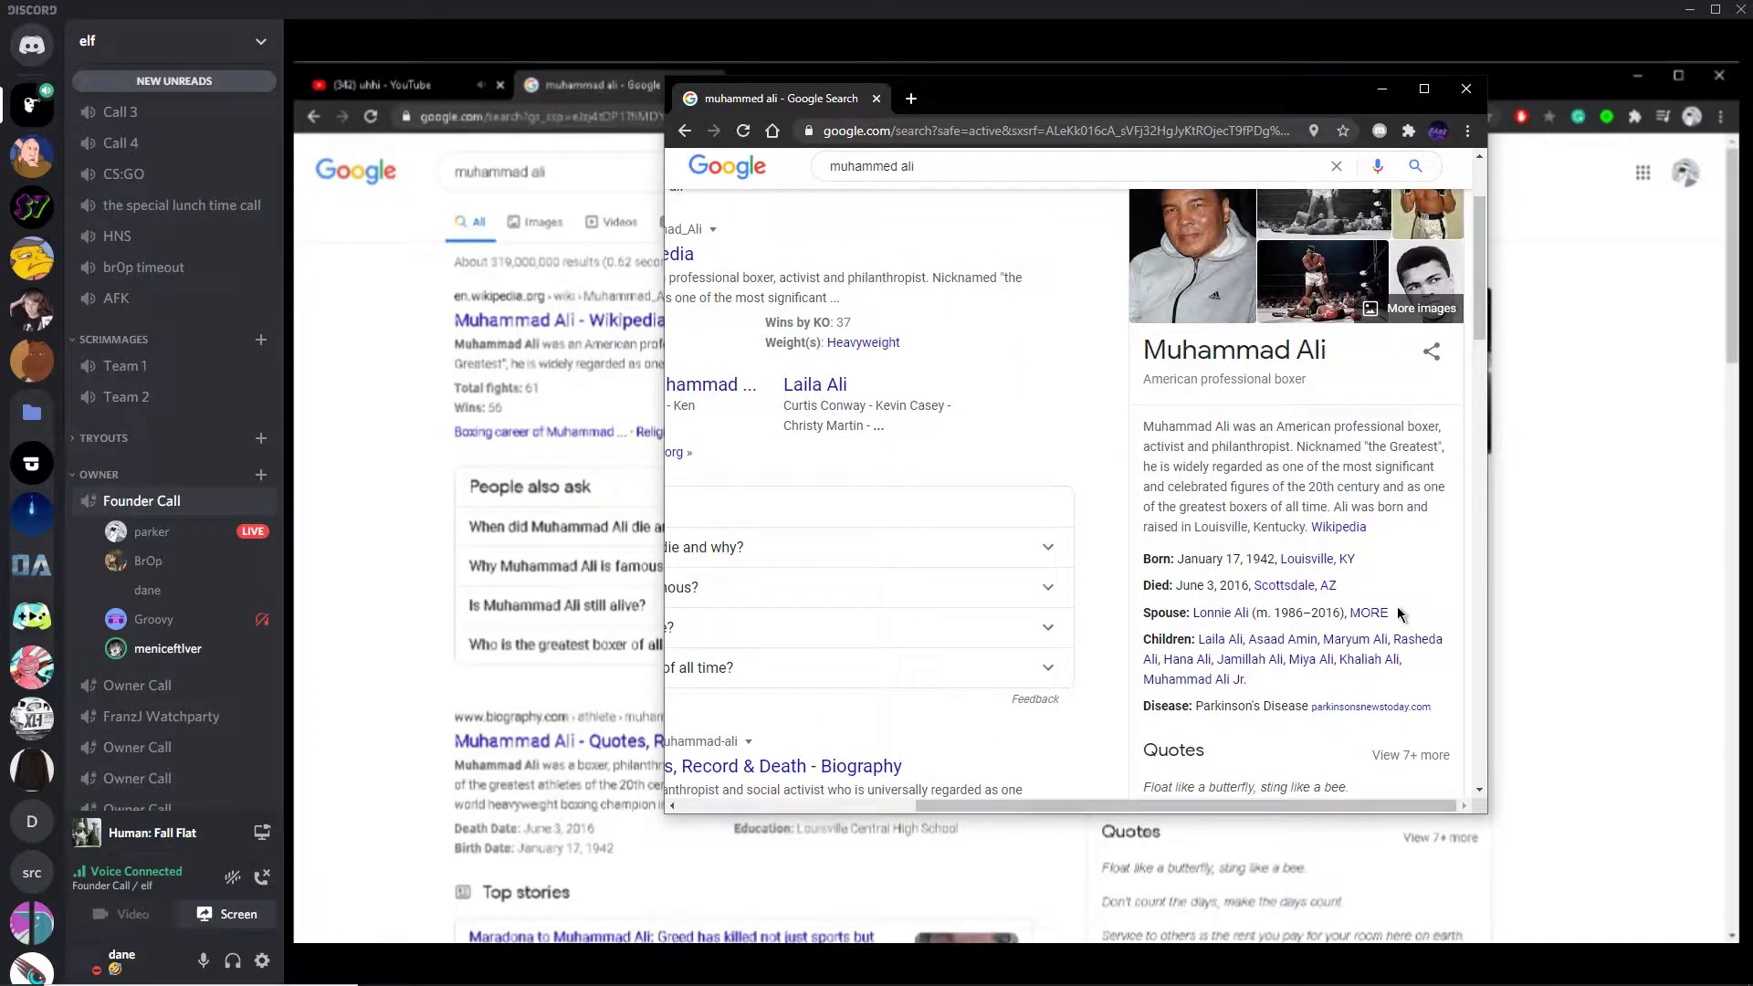